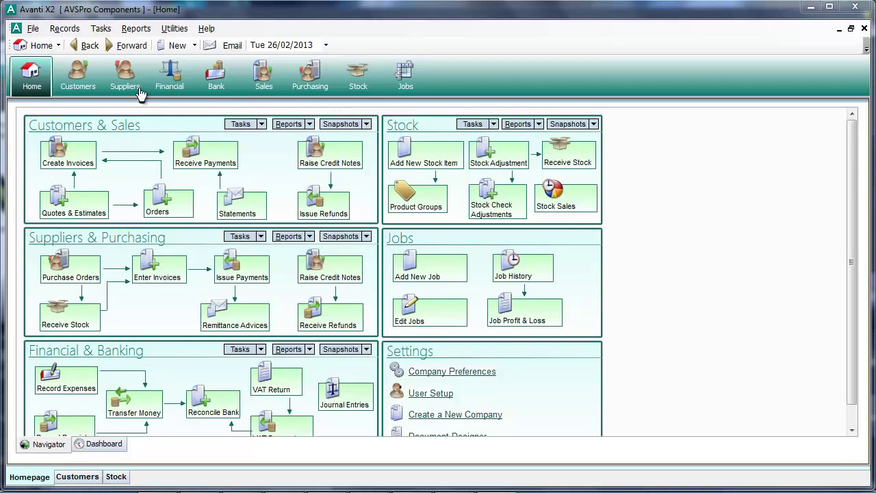
Step: Set the Melbourne Electrical Systems customer record inactive and close the customer details
click(78, 77)
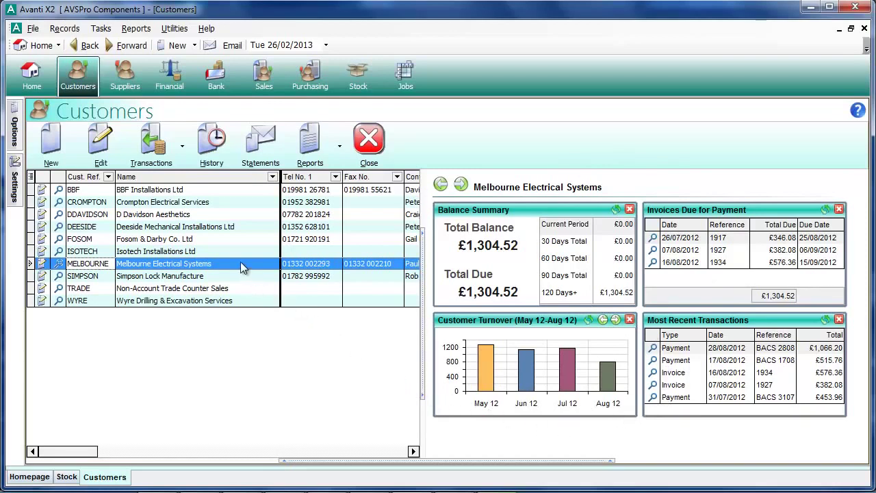
click(101, 139)
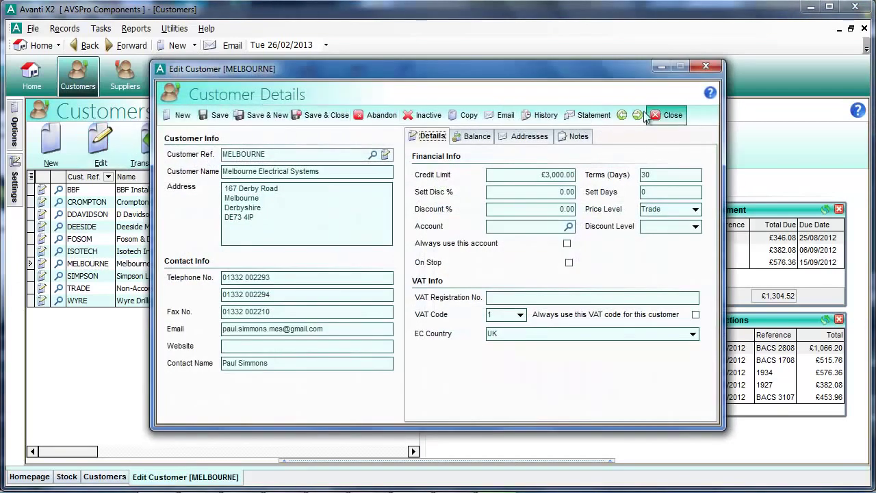
click(413, 119)
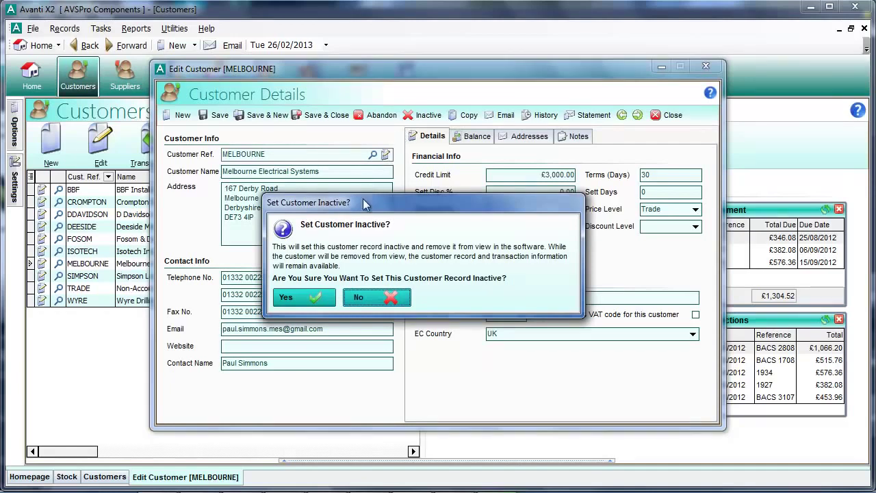
click(305, 298)
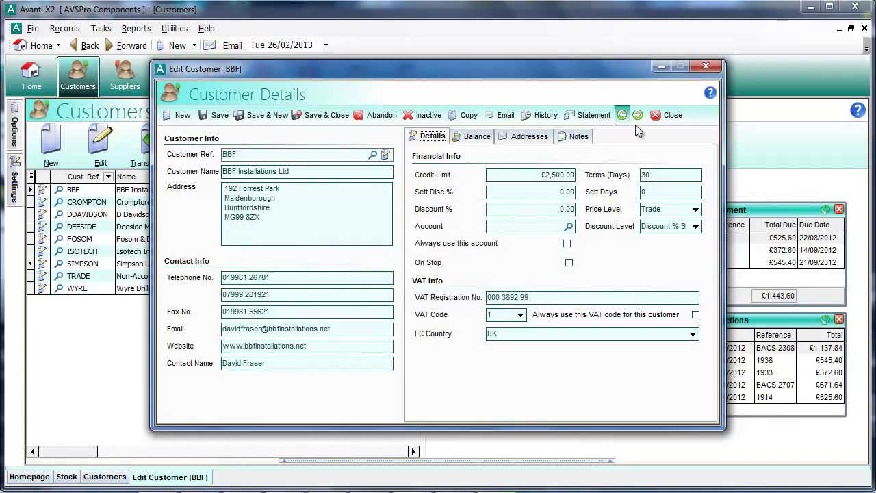
click(659, 115)
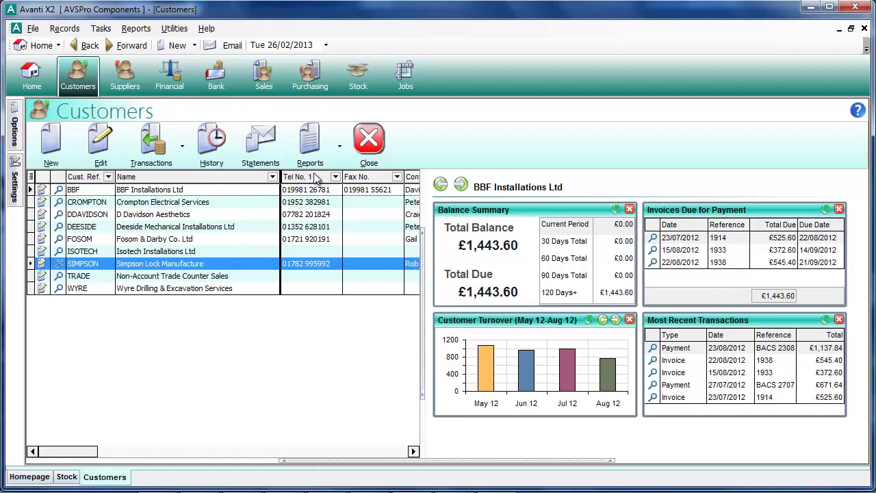
Step: Open the Customer Daybooks report and find the MELBOURNE customer's transactions in it
click(310, 140)
click(340, 196)
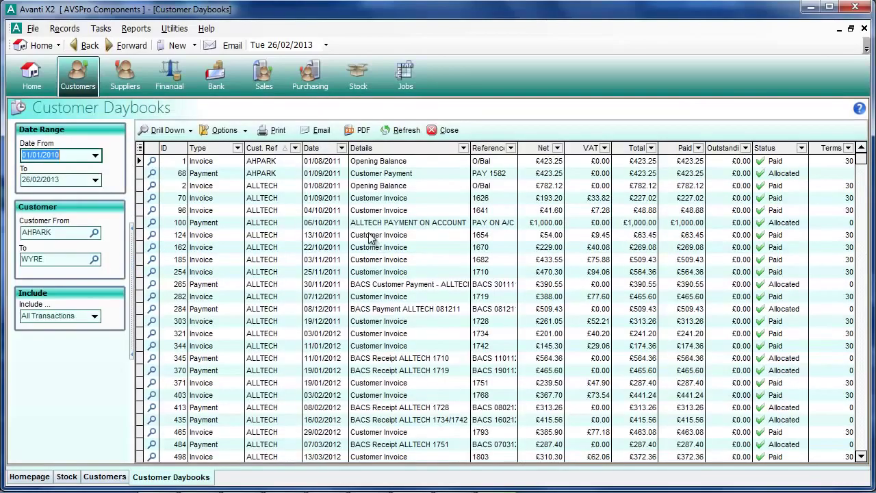
click(370, 236)
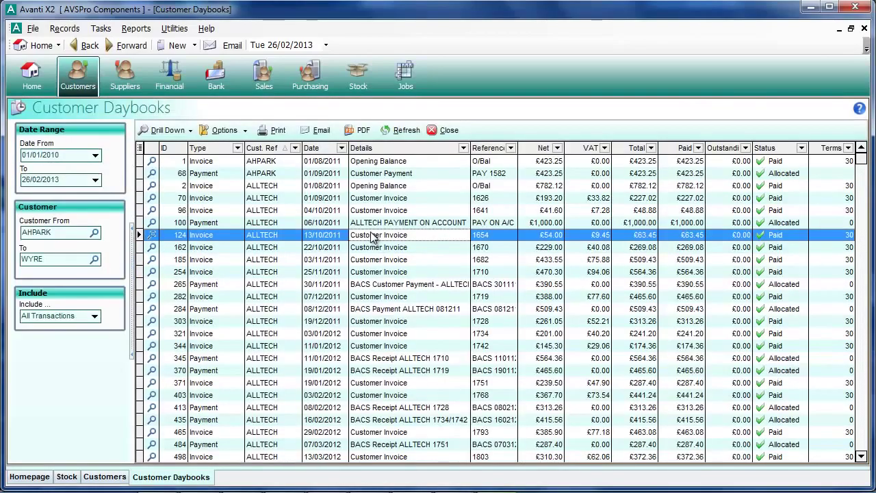
key(Page_Down)
key(Page_Down)
key(Page_Down)
key(Page_Down)
key(Page_Down)
key(Page_Down)
key(Page_Down)
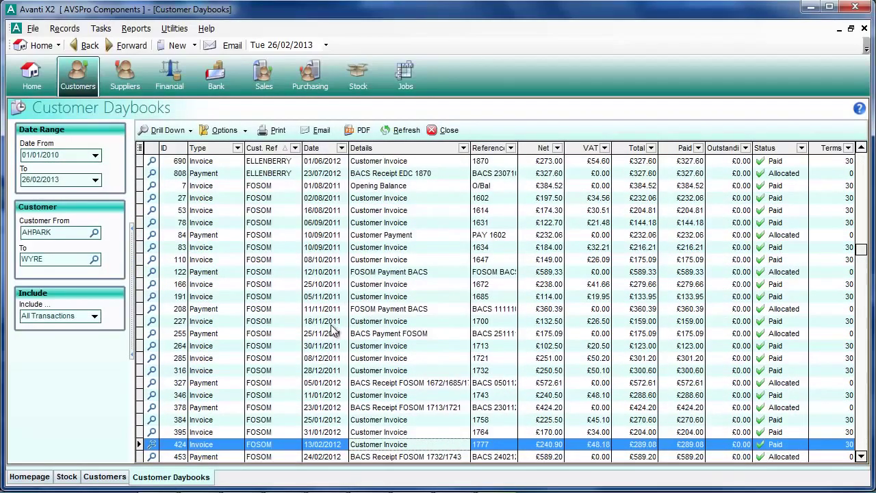
key(Page_Down)
key(Page_Down)
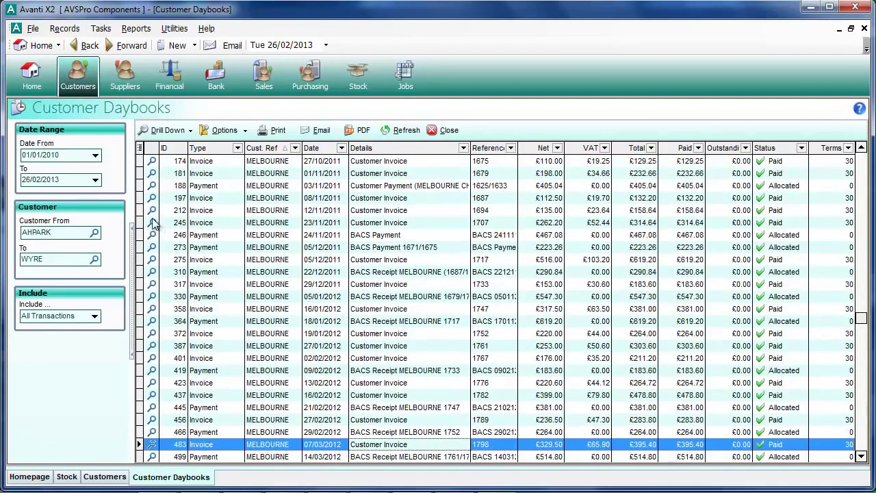
Step: View MELBOURNE invoice 1707 from the daybook, and close both the invoice and the report
click(154, 223)
click(152, 224)
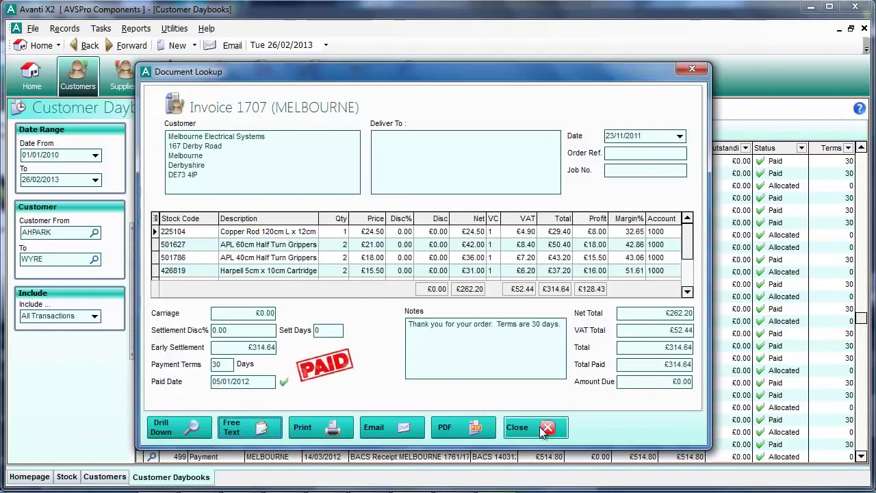
click(545, 429)
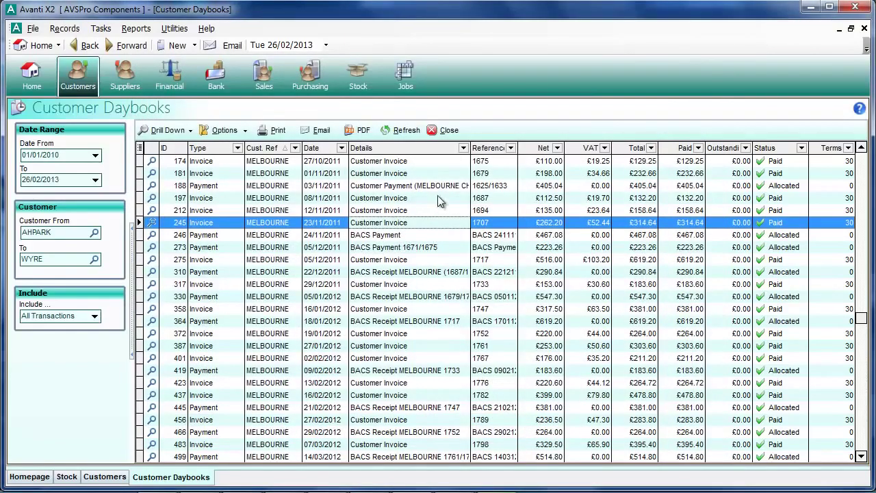
click(435, 132)
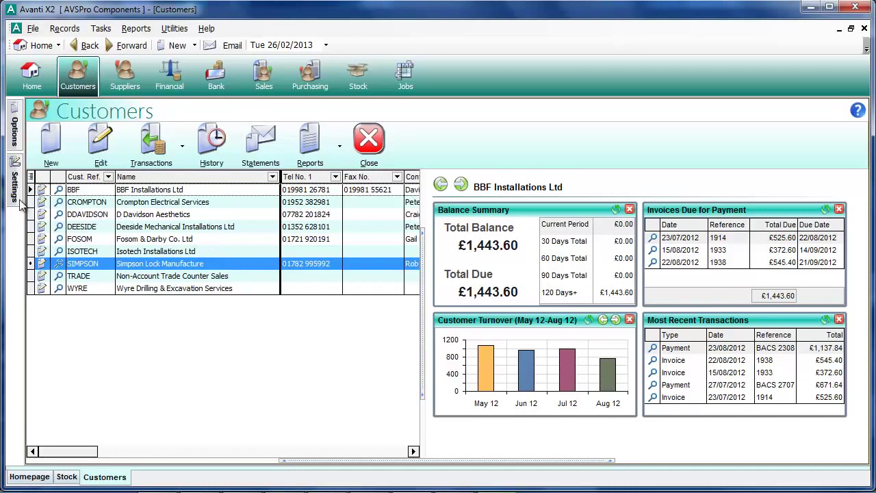
Step: Include inactive customers in the customer list
mouse_move(20, 202)
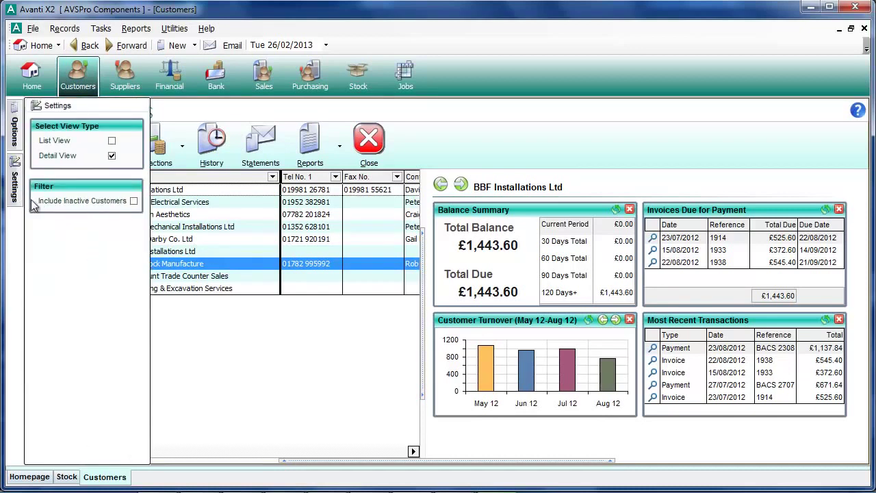
click(134, 203)
click(188, 252)
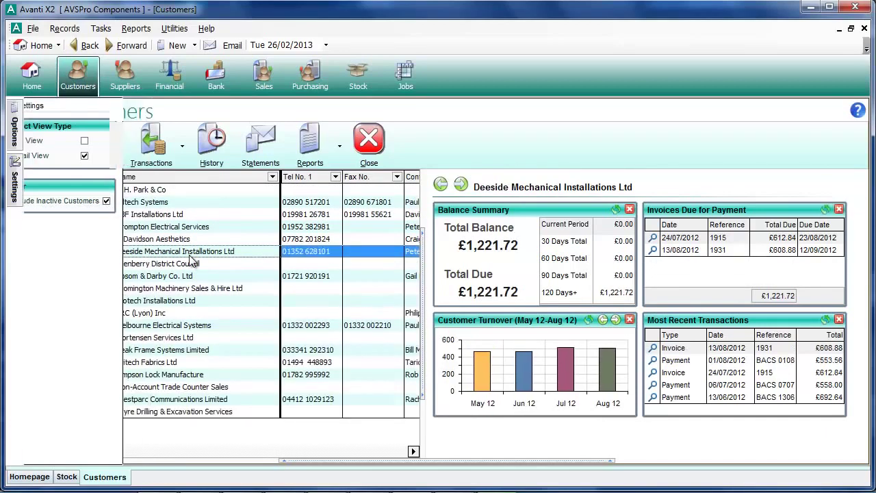
Step: Reactivate the Melbourne Electrical Systems customer record and close its details
click(225, 327)
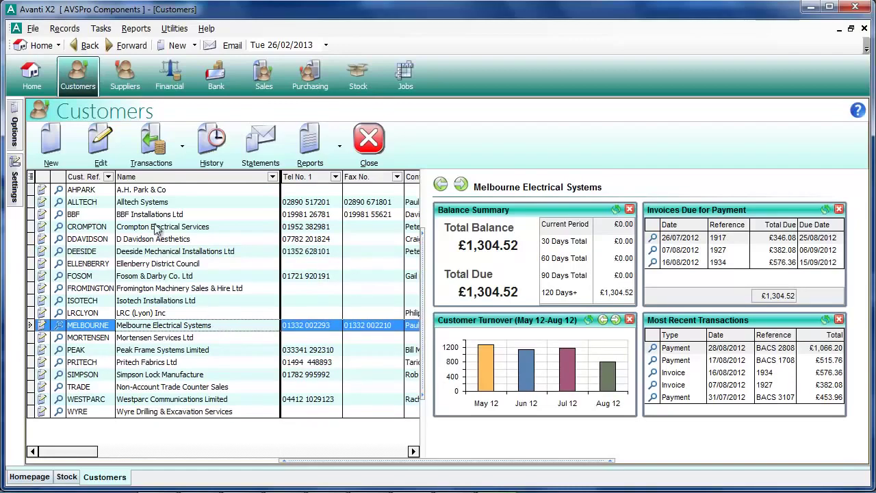
click(109, 141)
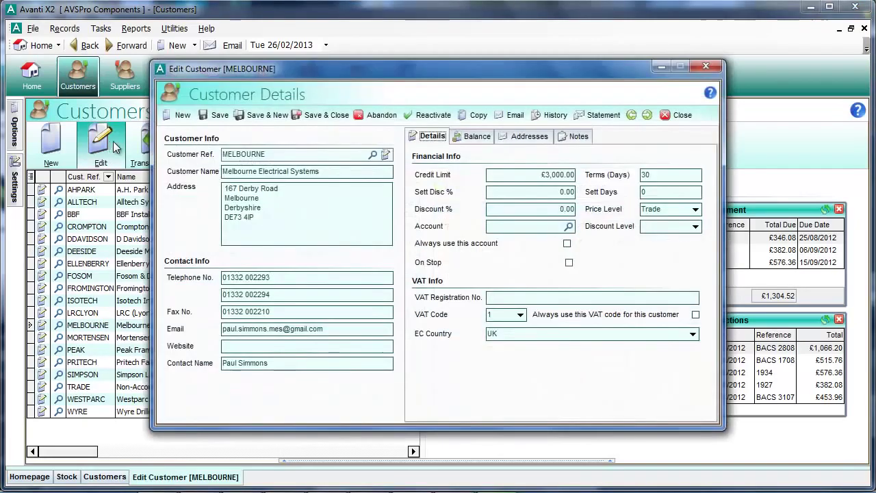
click(413, 118)
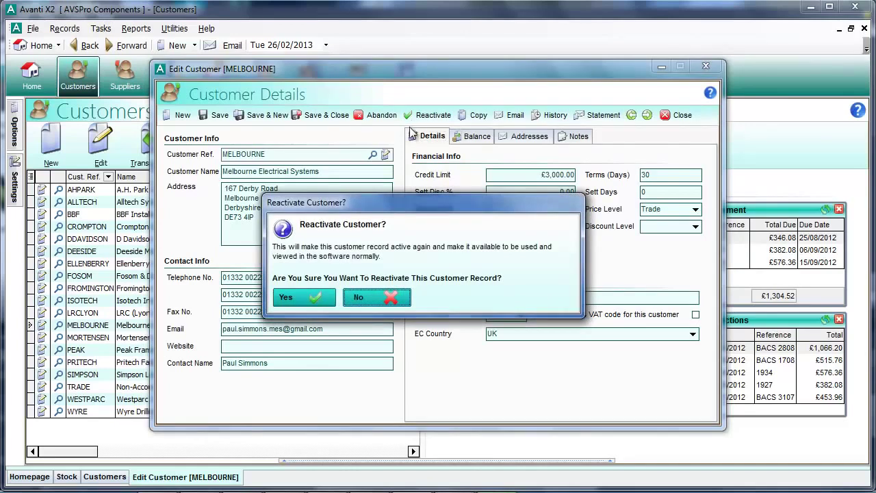
click(305, 300)
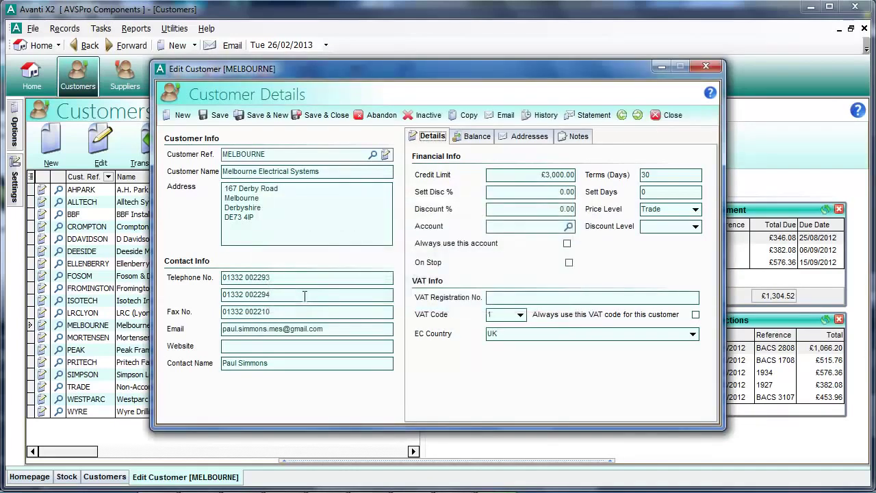
click(656, 115)
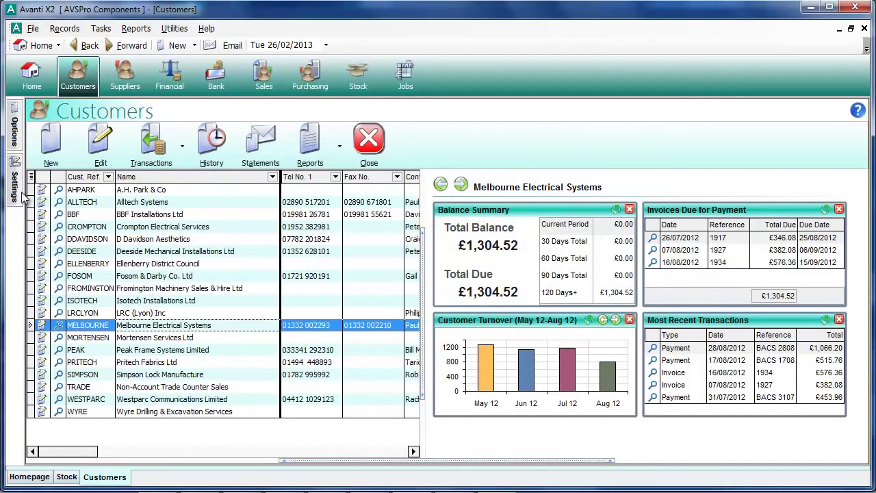
Step: Exclude inactive customers from the customer list and select Melbourne Electrical Systems
mouse_move(22, 195)
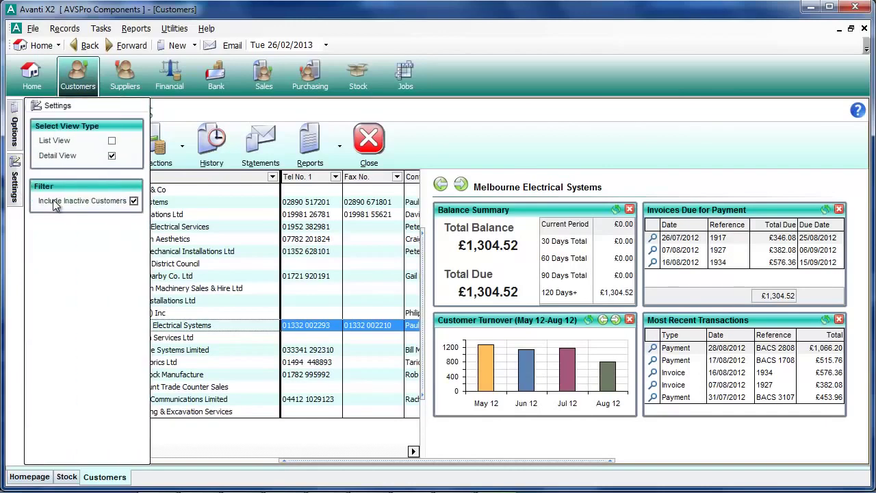
click(134, 202)
click(220, 252)
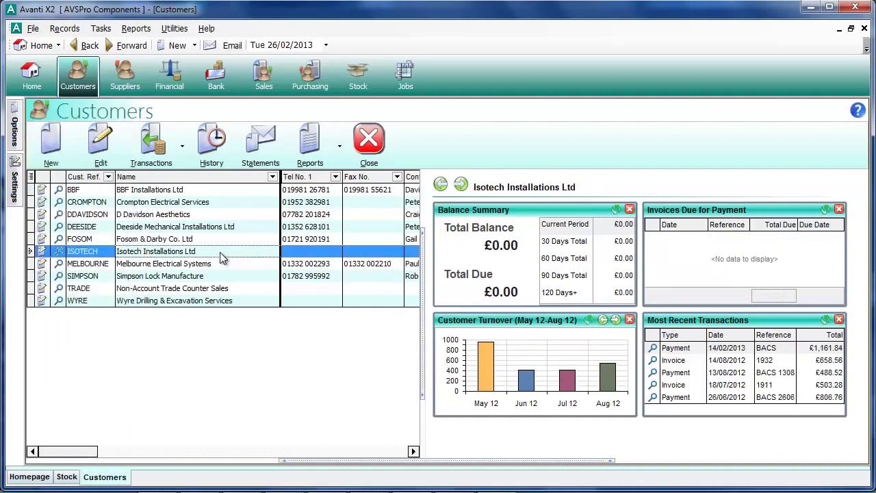
click(219, 264)
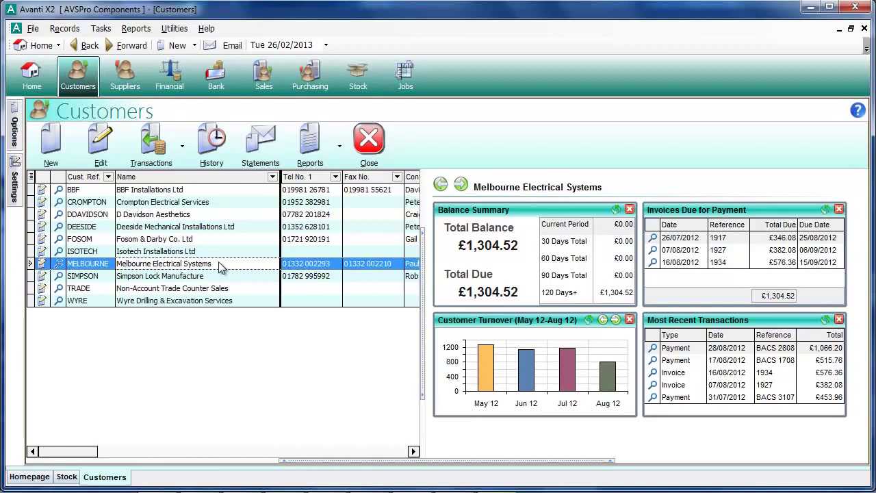
Step: Set stock item 224017, Aluminium Rod 20cm L x 10cm D, inactive and close its stock details
click(369, 85)
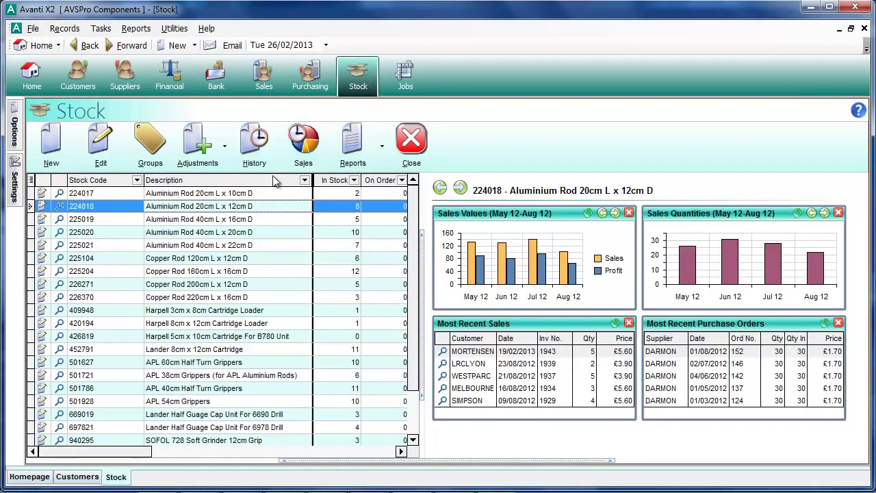
click(257, 193)
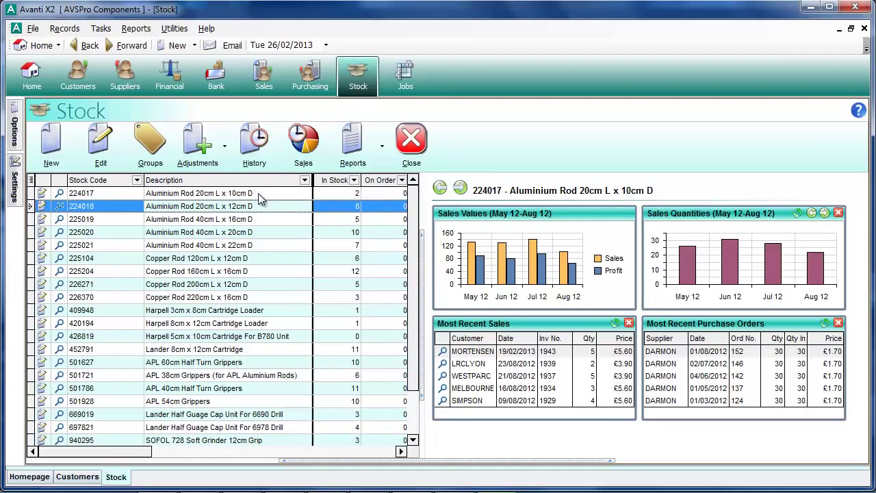
click(104, 149)
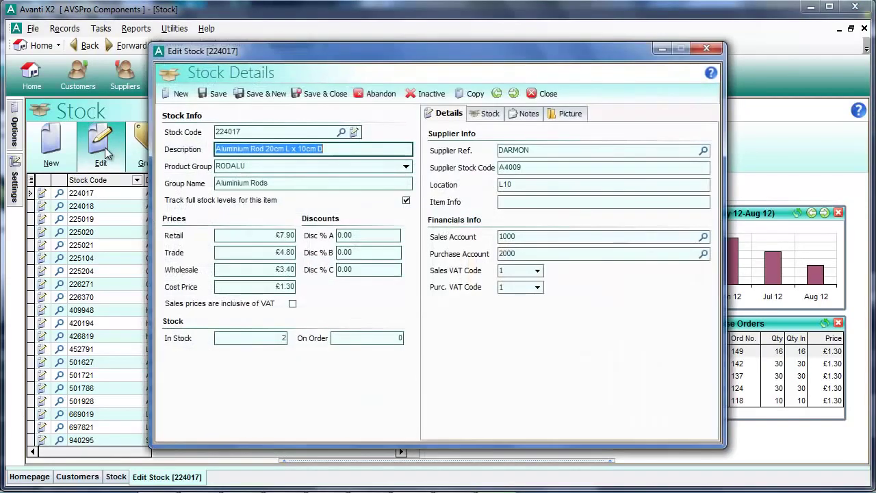
click(413, 98)
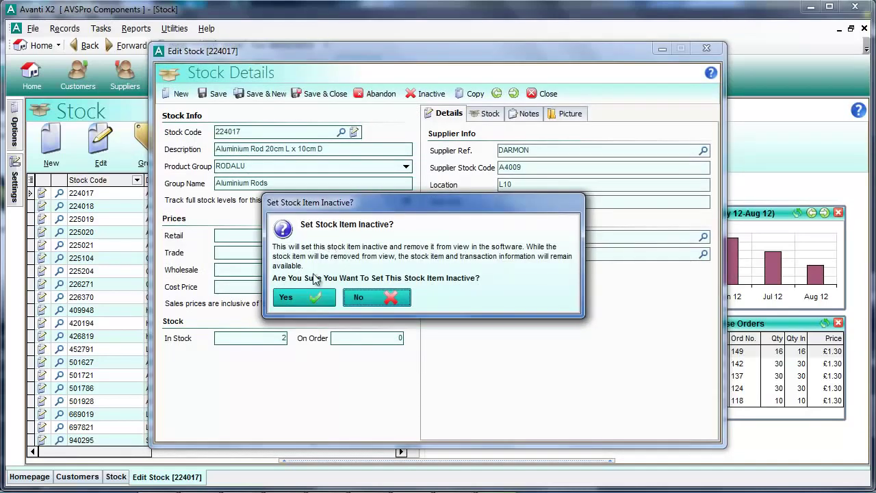
click(301, 299)
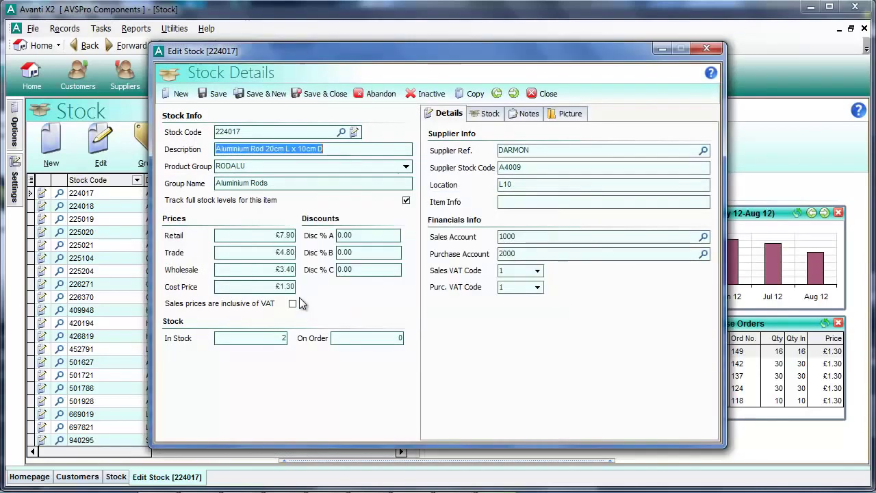
click(532, 94)
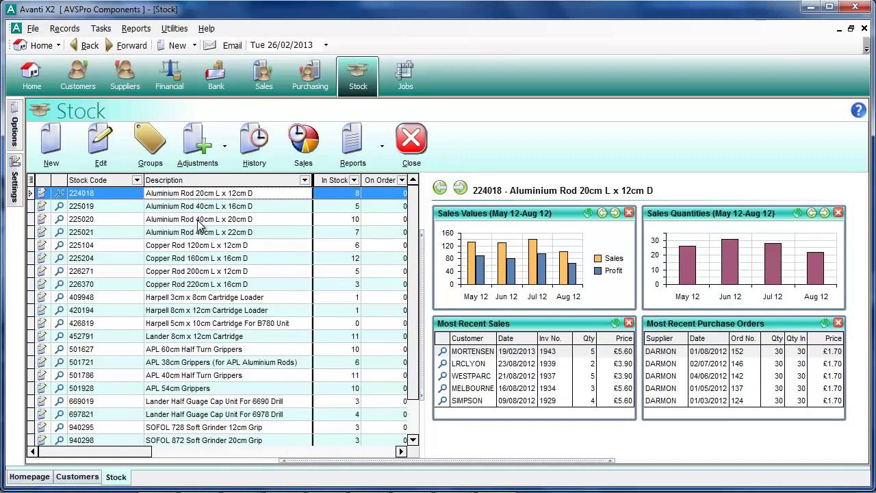
Step: Set the six consecutive stock items from 225020 to 226370 inactive together using Multi-Edit
click(198, 220)
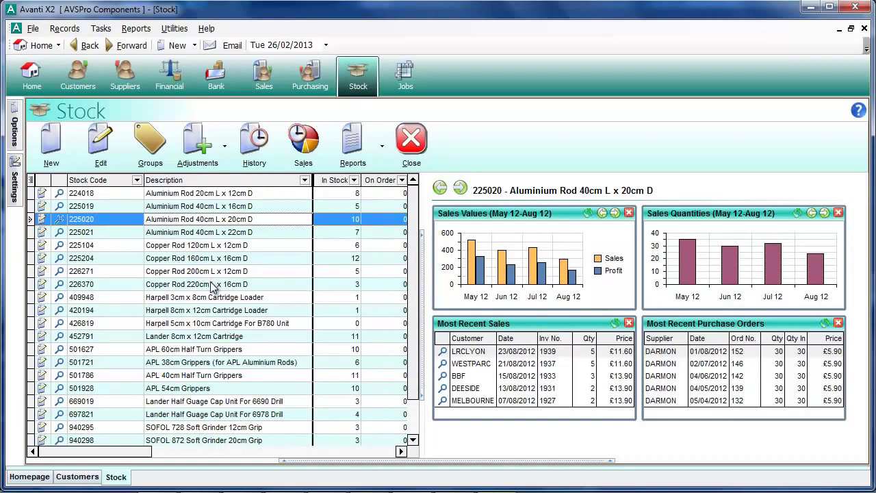
shift+click(213, 284)
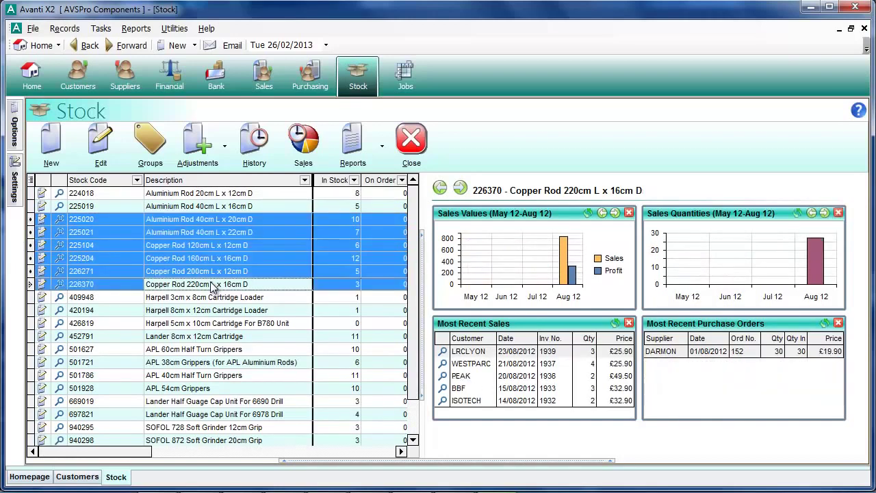
right_click(212, 284)
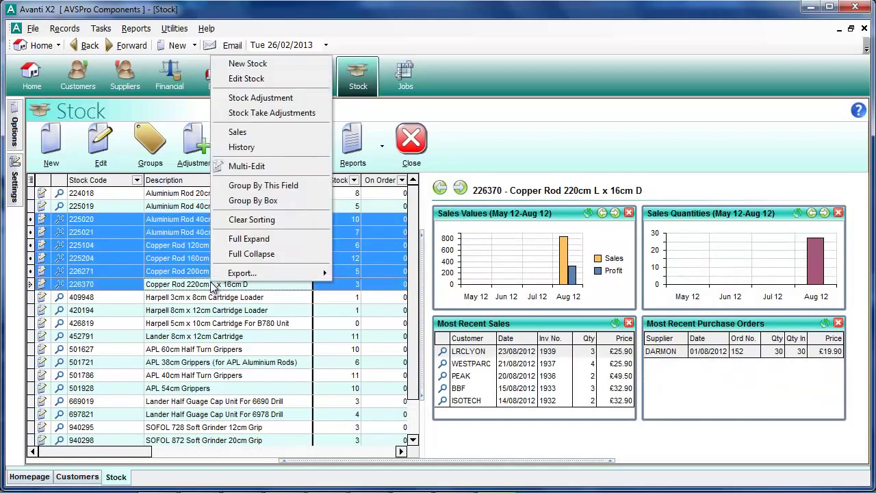
click(272, 171)
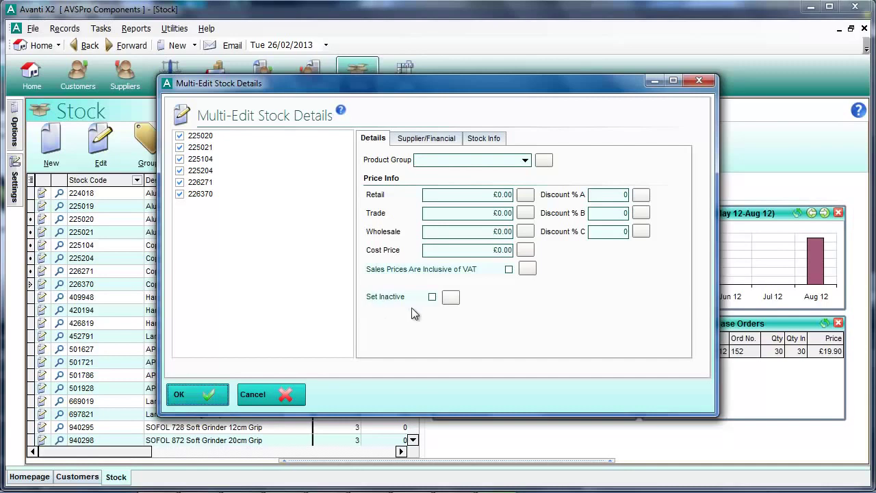
click(433, 297)
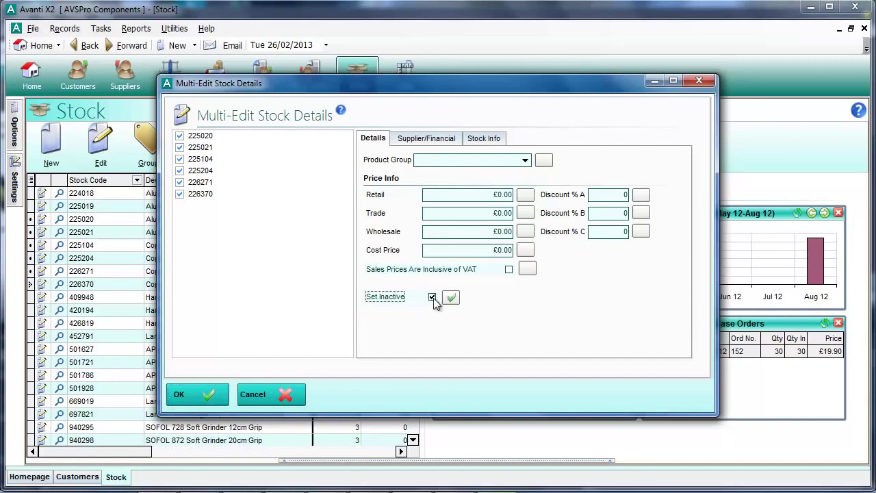
click(201, 397)
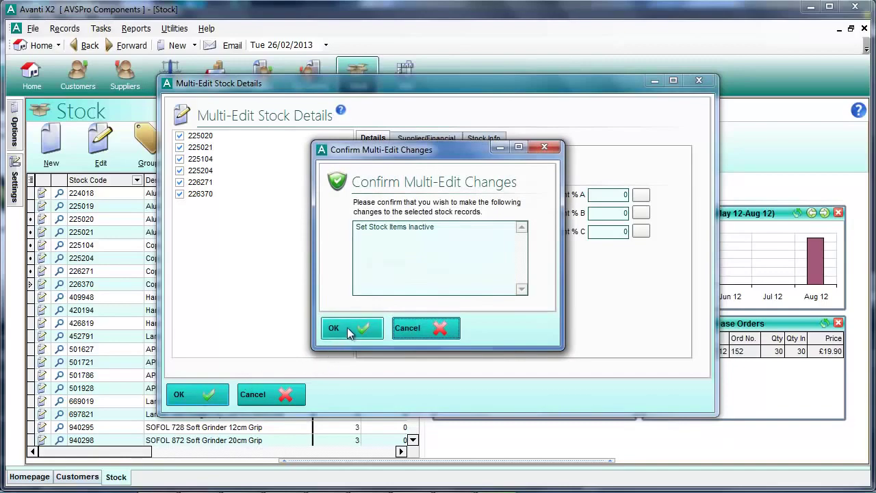
click(349, 329)
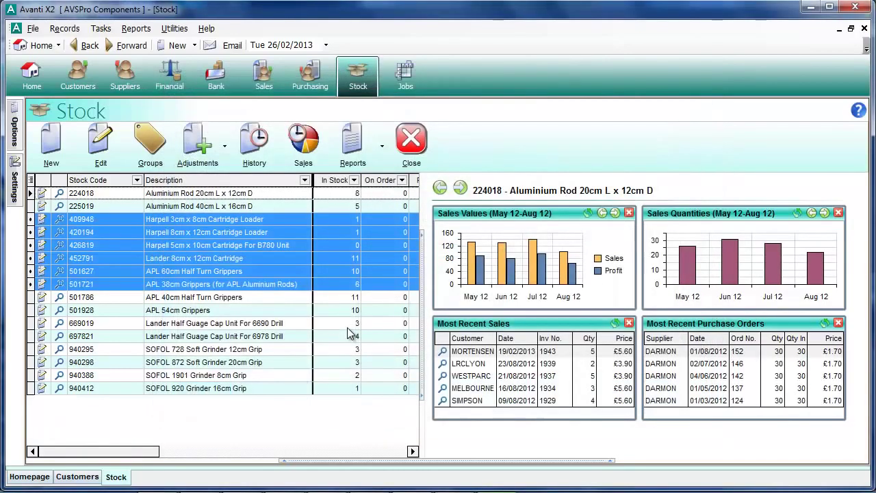
Step: Select stock item 501928, APL 54cm Grippers, and open the stock list's view and filter settings
click(246, 306)
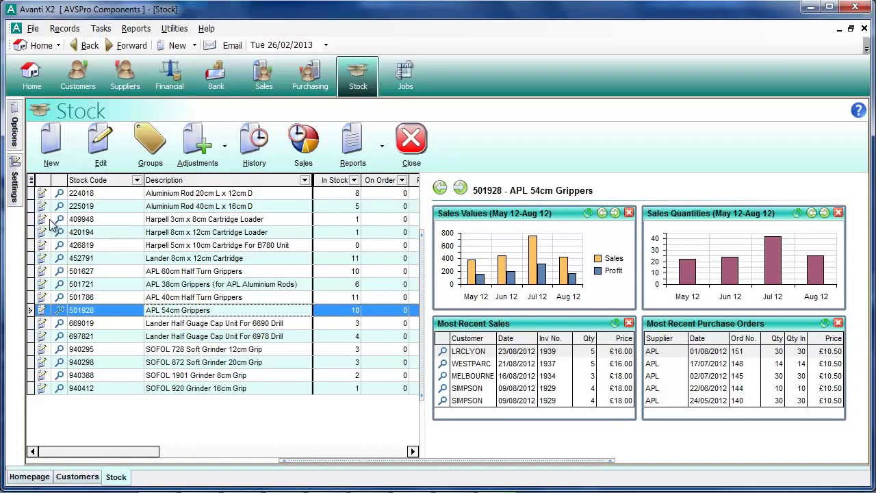
mouse_move(21, 200)
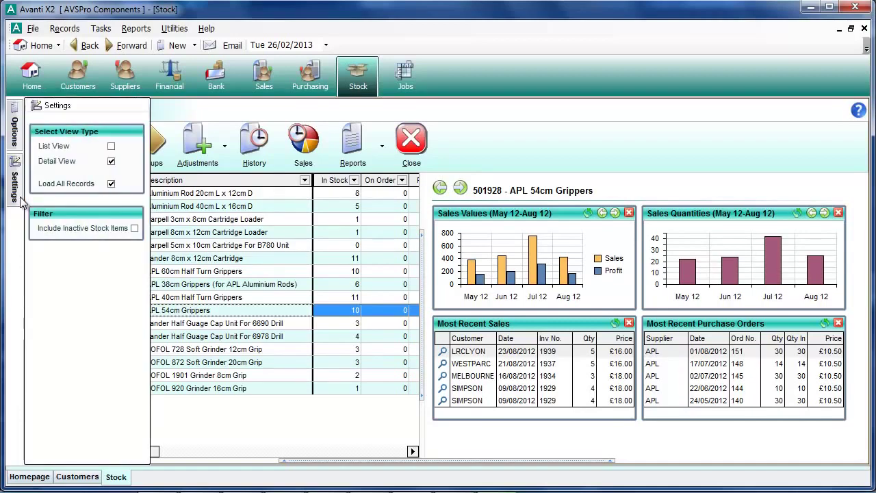